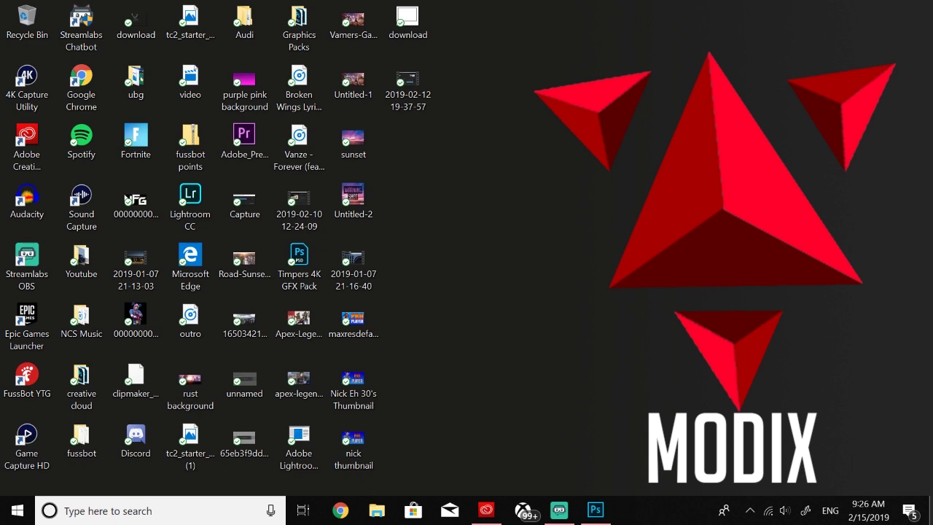
- Launch Photoshop and create a new document from the 1280x720 preset
{"action": "left_click", "coordinate": [595, 514]}
{"action": "left_click", "coordinate": [64, 210]}
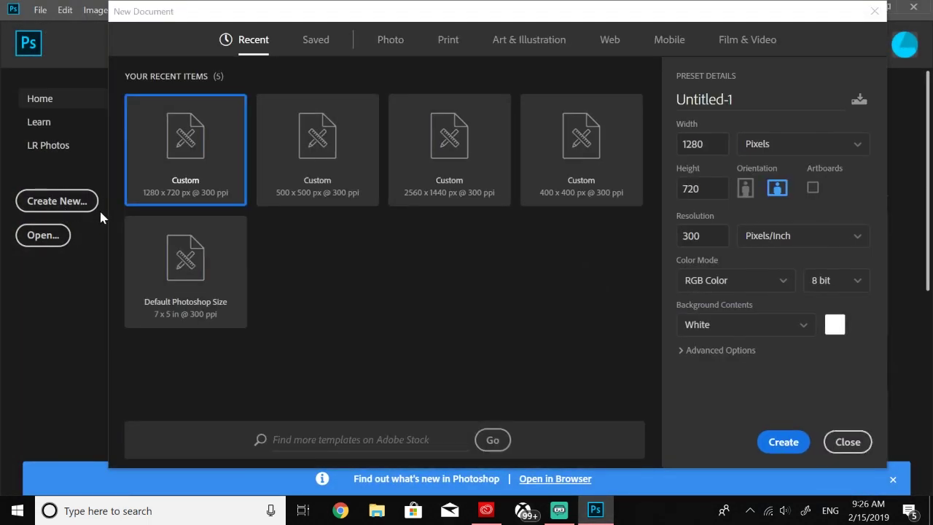
{"action": "double_click", "coordinate": [187, 166]}
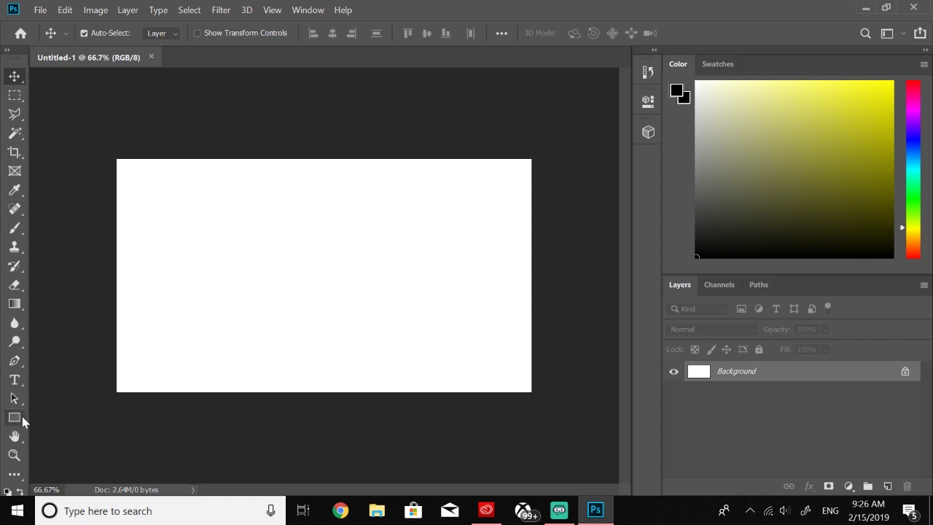
- Add a new layer, unlock and delete the white Background, then add a second empty layer
{"action": "left_click", "coordinate": [887, 488]}
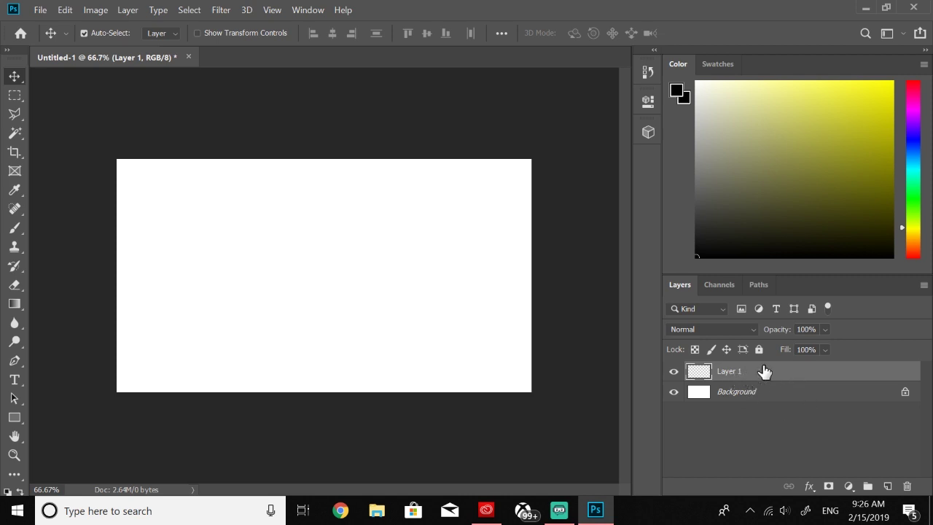
{"action": "left_click", "coordinate": [905, 392]}
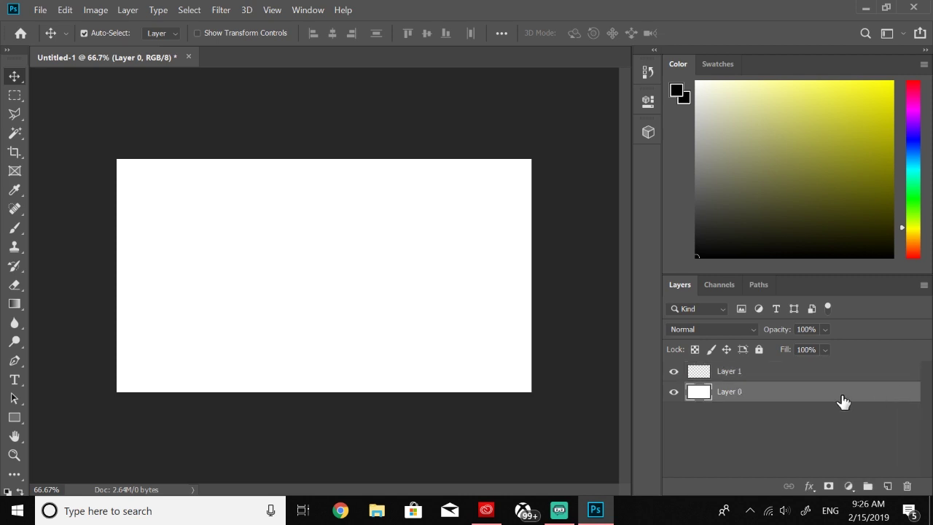
{"action": "key", "text": "Delete"}
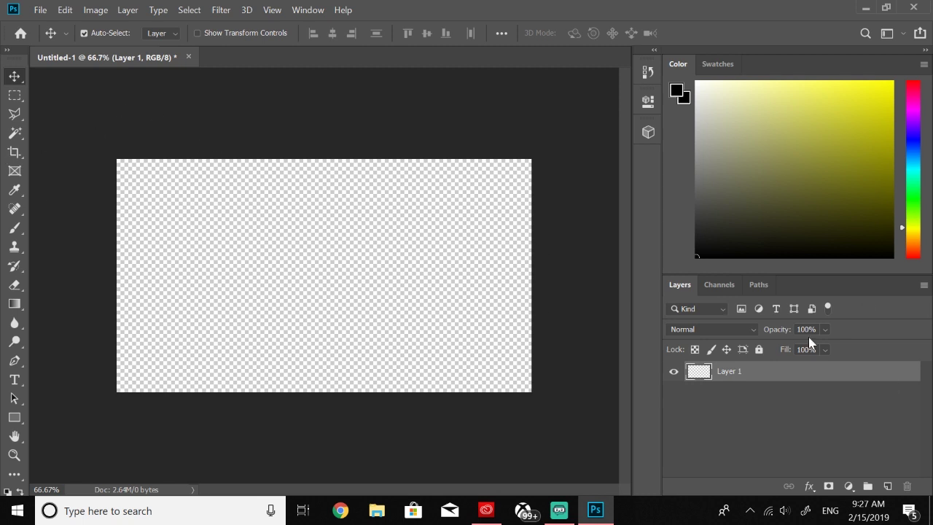
{"action": "left_click", "coordinate": [888, 487]}
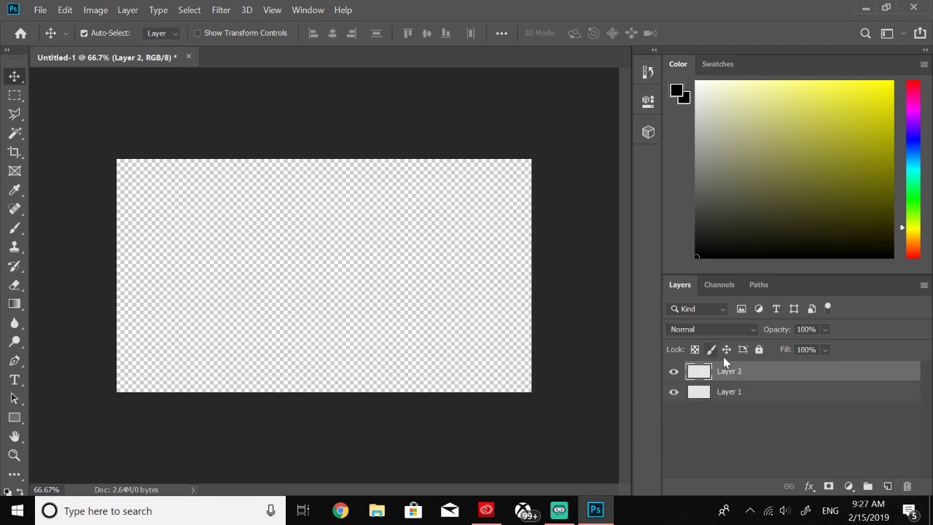
- Draw a black 1196 x 640 px rectangle inside the canvas and nudge it down to centre it
{"action": "left_click", "coordinate": [15, 419]}
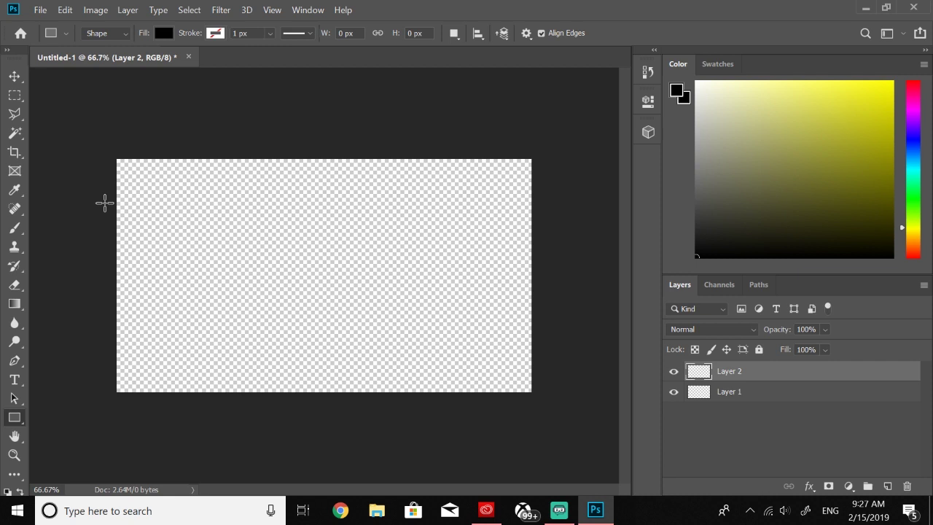
{"action": "left_click_drag", "start_coordinate": [131, 171], "coordinate": [519, 377]}
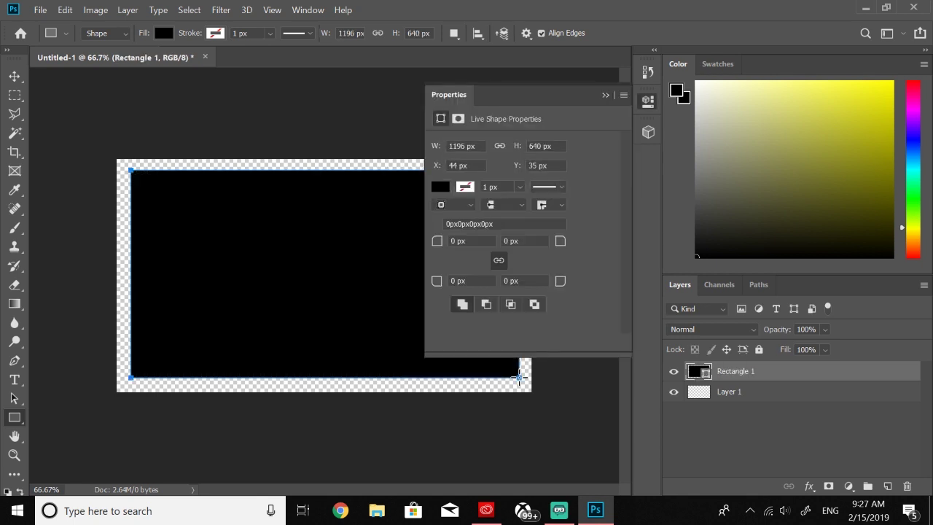
{"action": "left_click", "coordinate": [606, 95]}
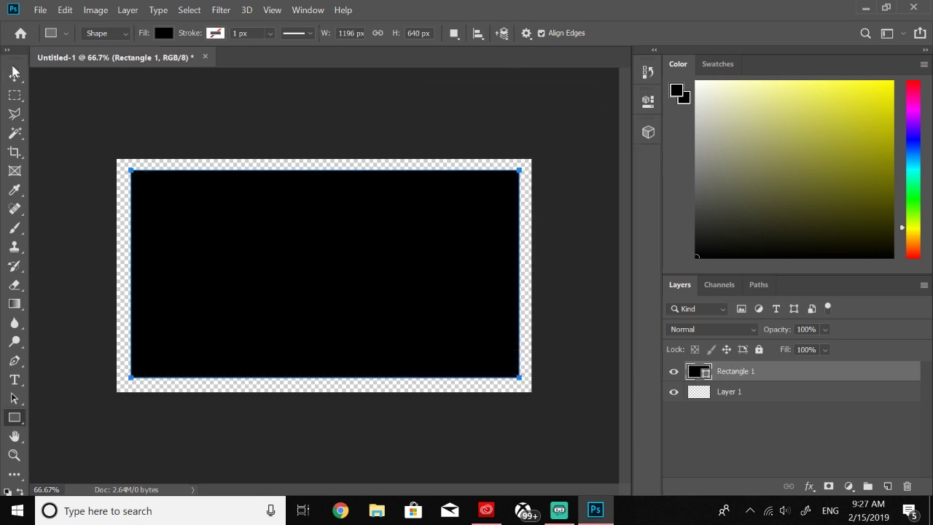
{"action": "left_click", "coordinate": [14, 73]}
{"action": "left_click_drag", "start_coordinate": [314, 270], "coordinate": [313, 275]}
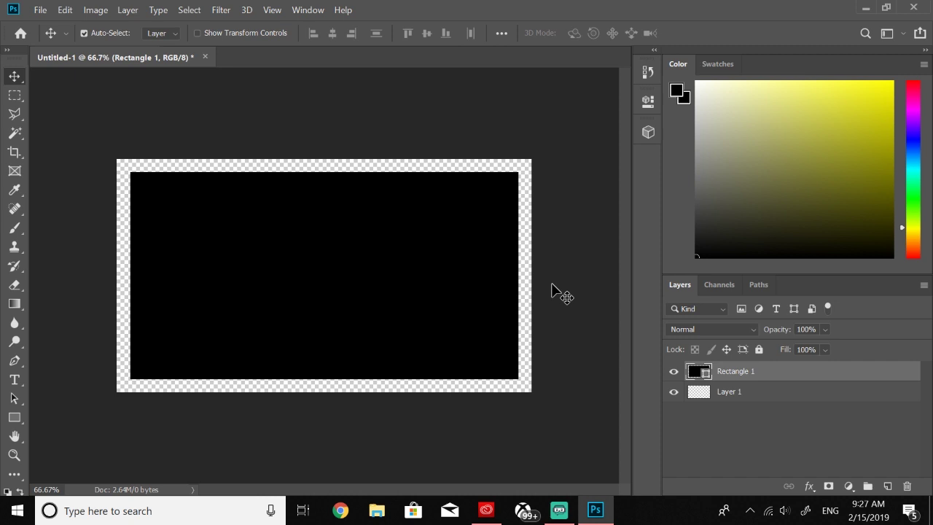
- Fill Layer 1 with a top-to-bottom blue gradient, briefly hiding Rectangle 1 to check it
{"action": "left_click", "coordinate": [730, 393]}
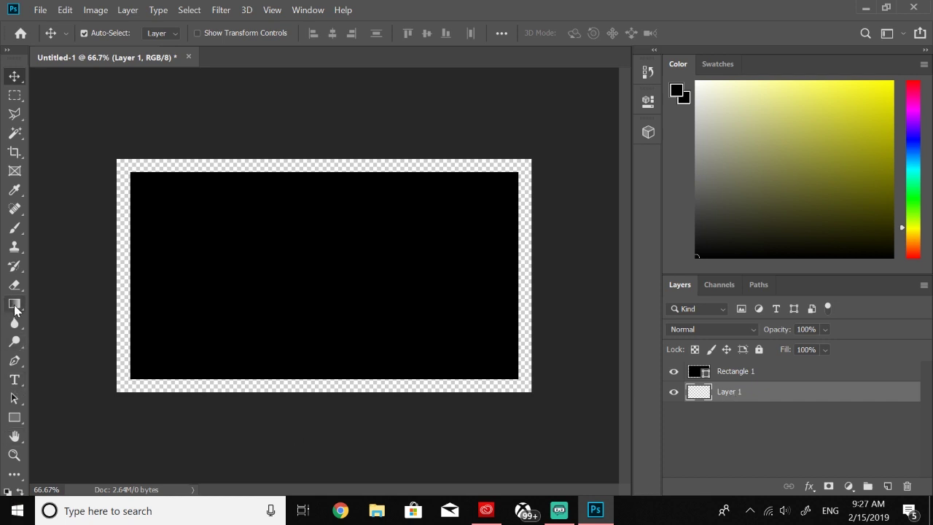
{"action": "left_click", "coordinate": [15, 306]}
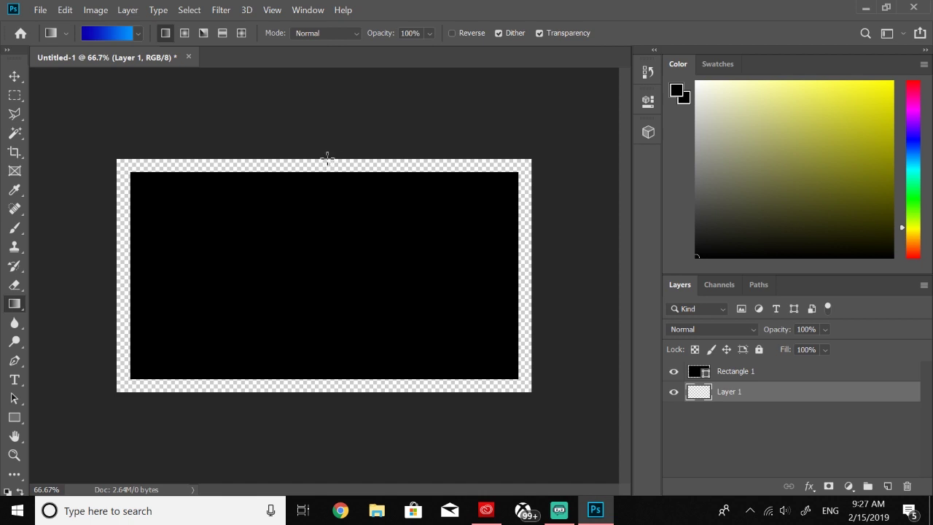
{"action": "left_click_drag", "start_coordinate": [327, 164], "coordinate": [328, 418]}
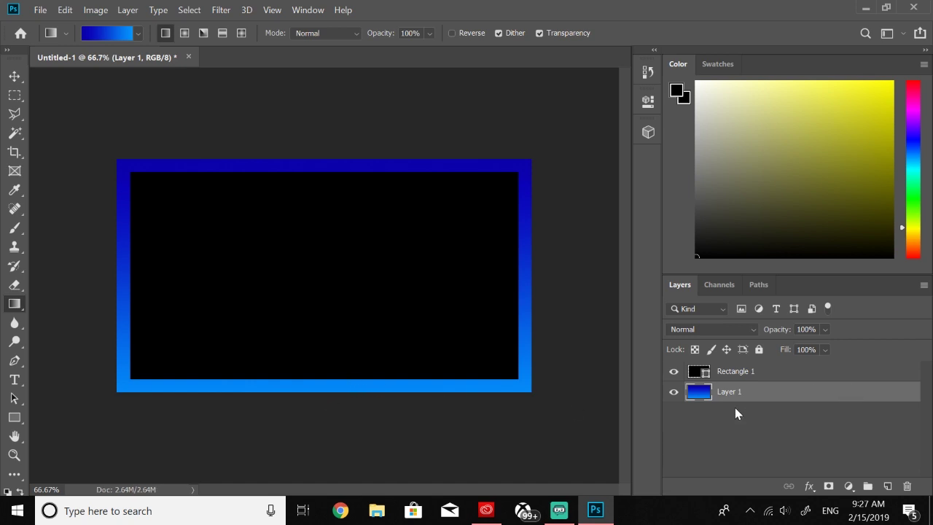
{"action": "left_click", "coordinate": [673, 372]}
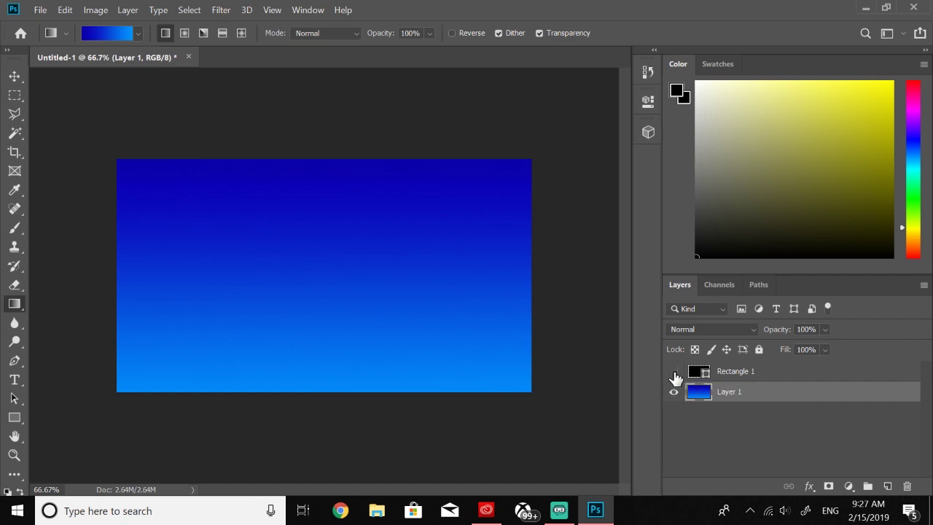
{"action": "left_click", "coordinate": [673, 372]}
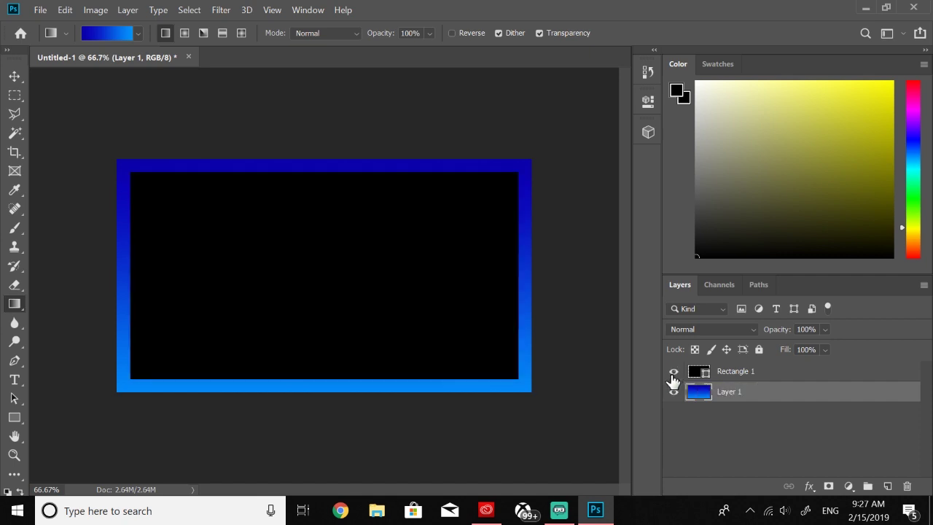
{"action": "left_click", "coordinate": [19, 78]}
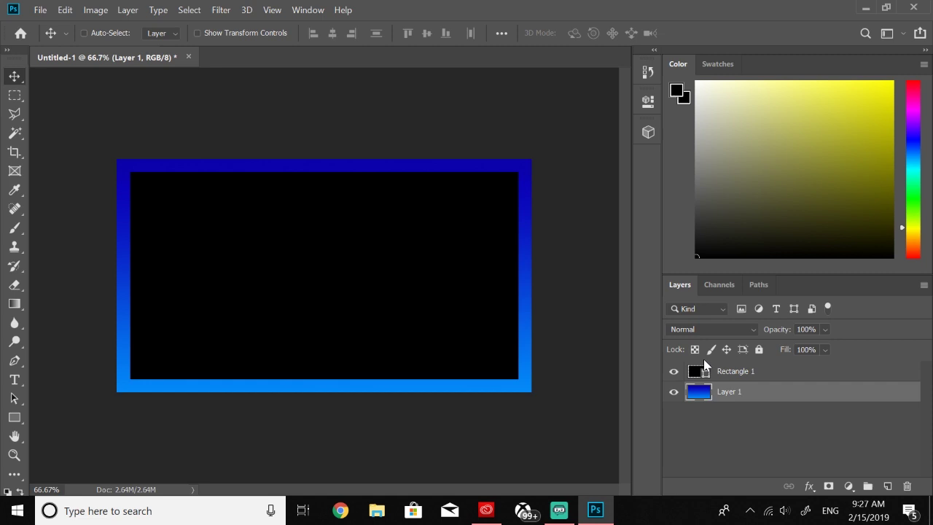
- Select Rectangle 1's outline, delete that area from Layer 1, deselect, and hide Rectangle 1
{"action": "left_click_drag", "start_coordinate": [704, 374], "coordinate": [702, 379]}
{"action": "left_click", "coordinate": [702, 375], "text": "ctrl"}
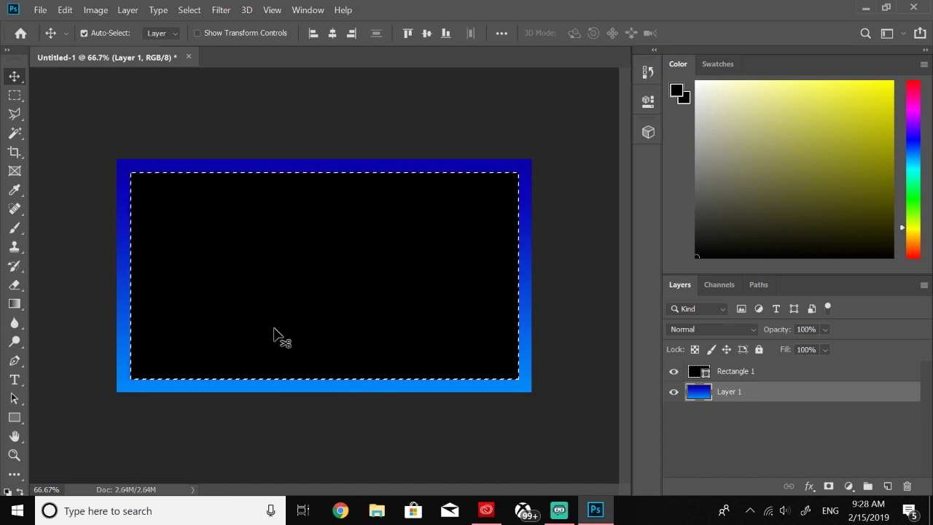
{"action": "key", "text": "Delete"}
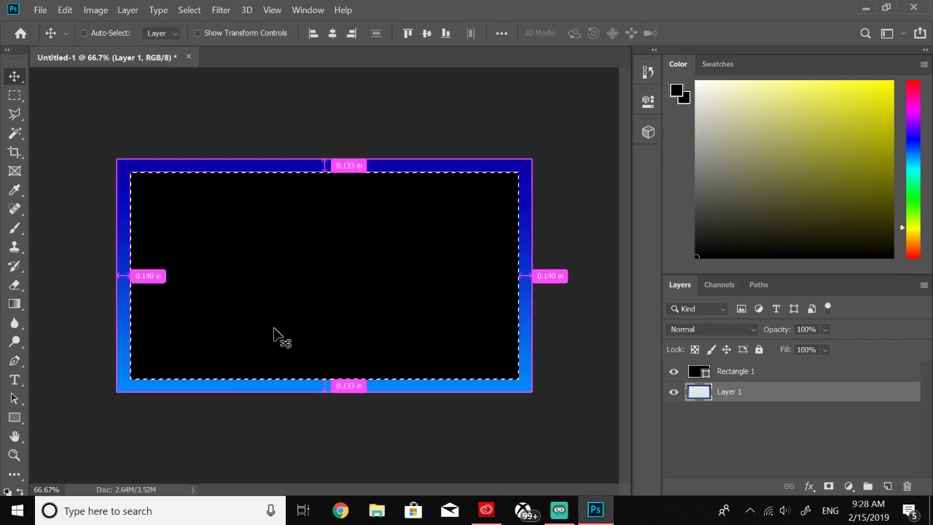
{"action": "key", "text": "ctrl+d"}
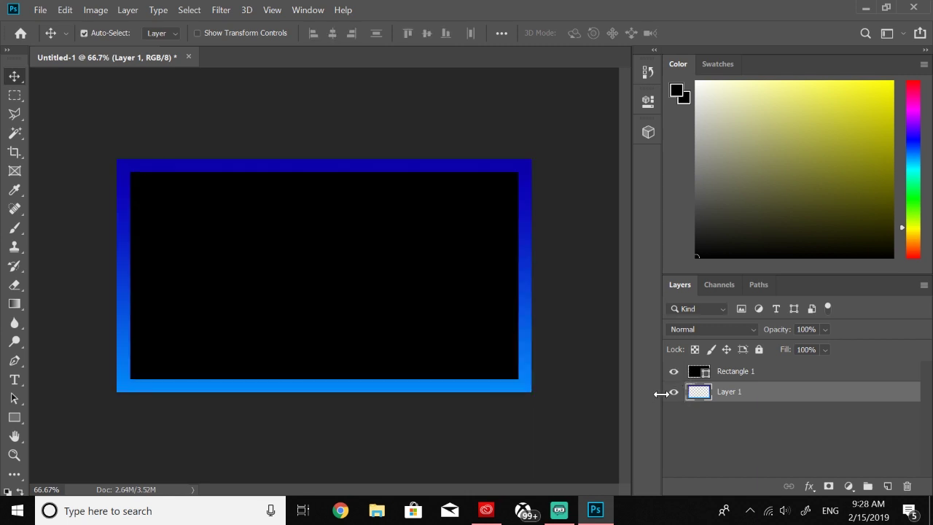
{"action": "left_click", "coordinate": [673, 372]}
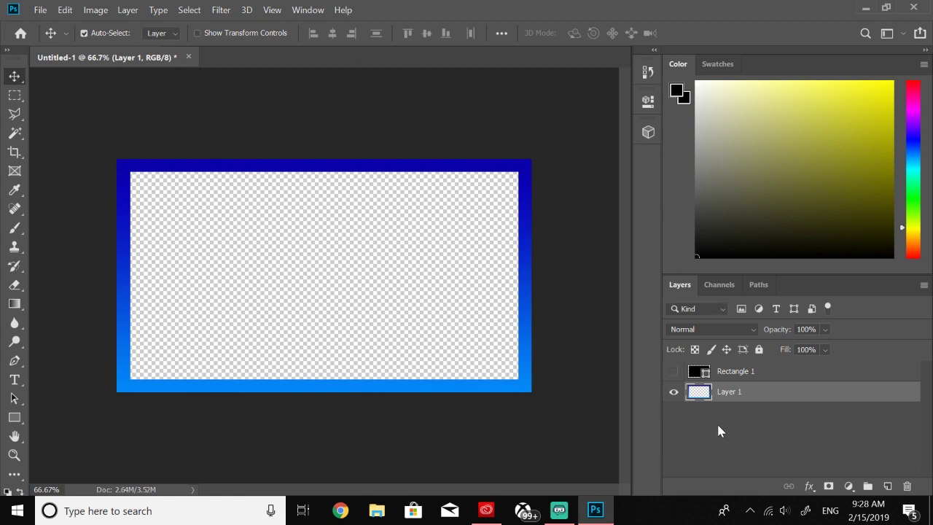
- Show Rectangle 1 again and revert History to the earlier Layer Visibility state before the cut-out
{"action": "left_click", "coordinate": [674, 371]}
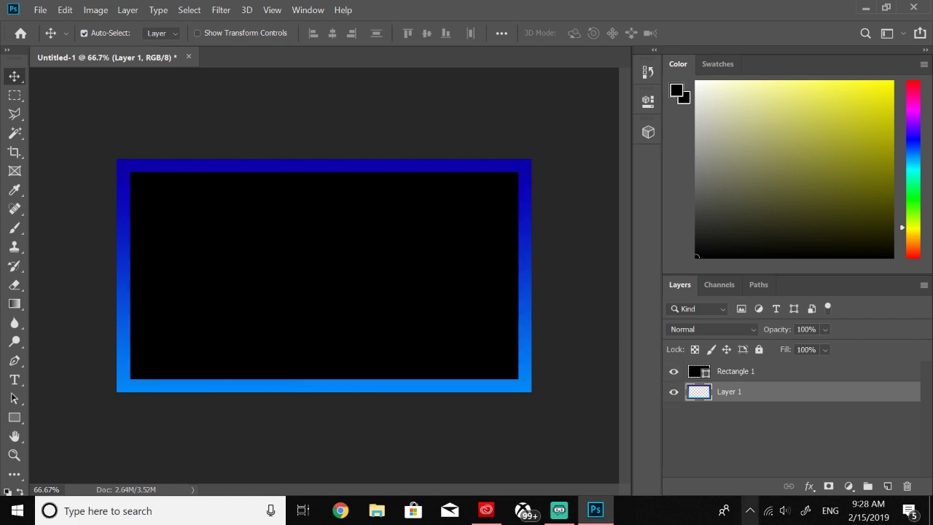
{"action": "left_click", "coordinate": [643, 75]}
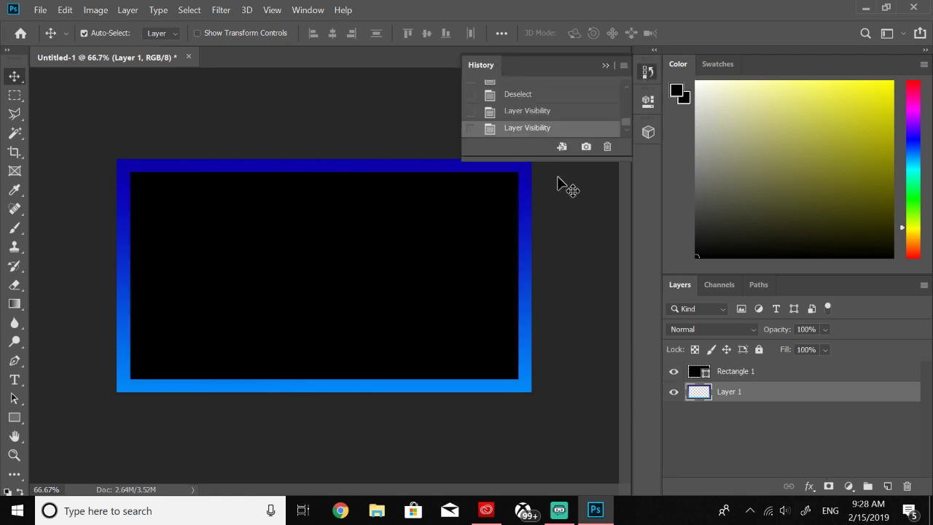
{"action": "scroll", "coordinate": [546, 115], "scroll_direction": "up", "scroll_amount": 1}
{"action": "scroll", "coordinate": [547, 106], "scroll_direction": "up", "scroll_amount": 1}
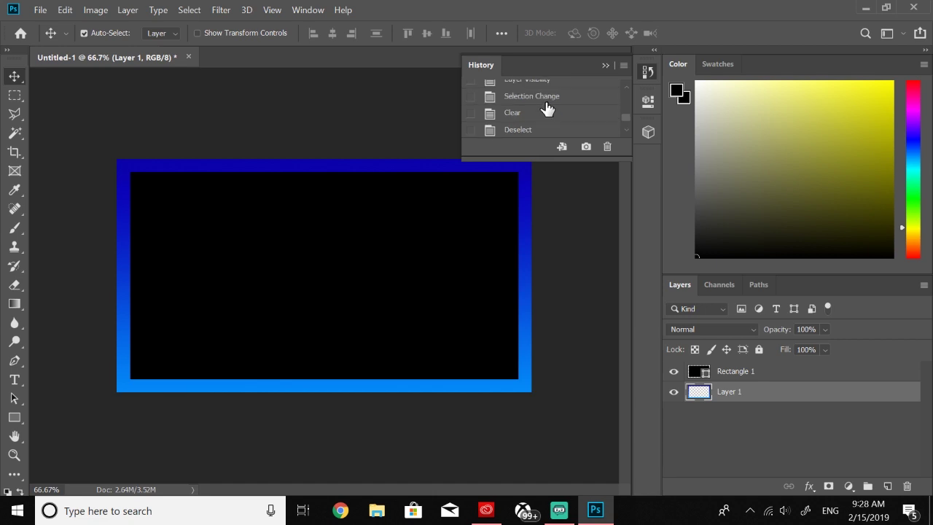
{"action": "left_click", "coordinate": [546, 97]}
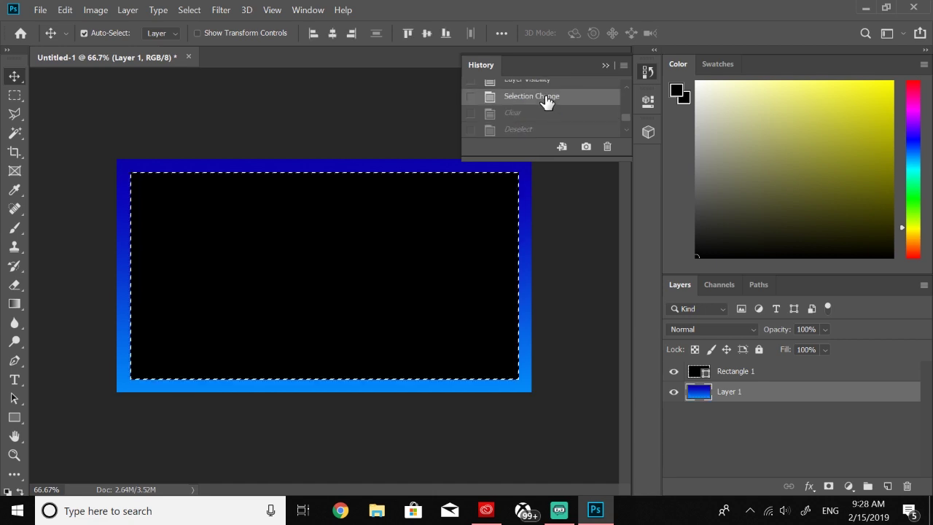
{"action": "left_click", "coordinate": [764, 442]}
{"action": "scroll", "coordinate": [535, 100], "scroll_direction": "up", "scroll_amount": 1}
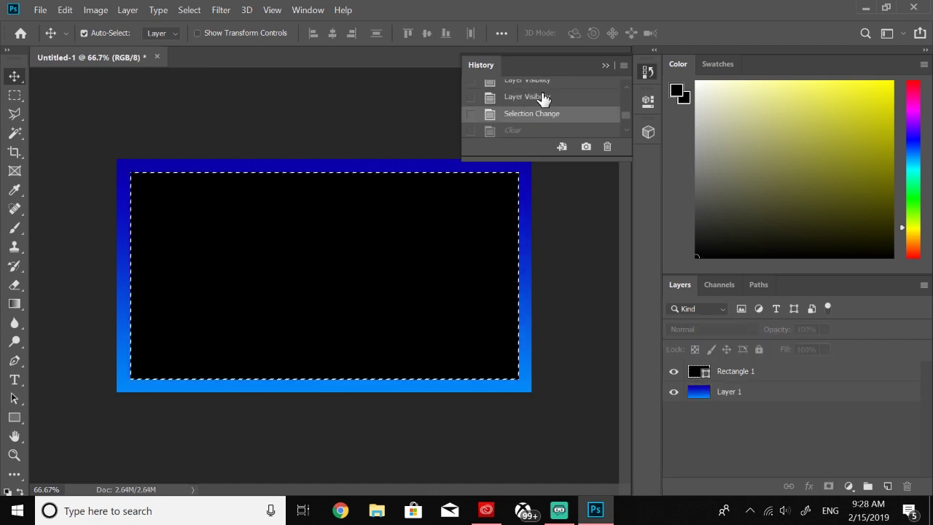
{"action": "left_click", "coordinate": [543, 97]}
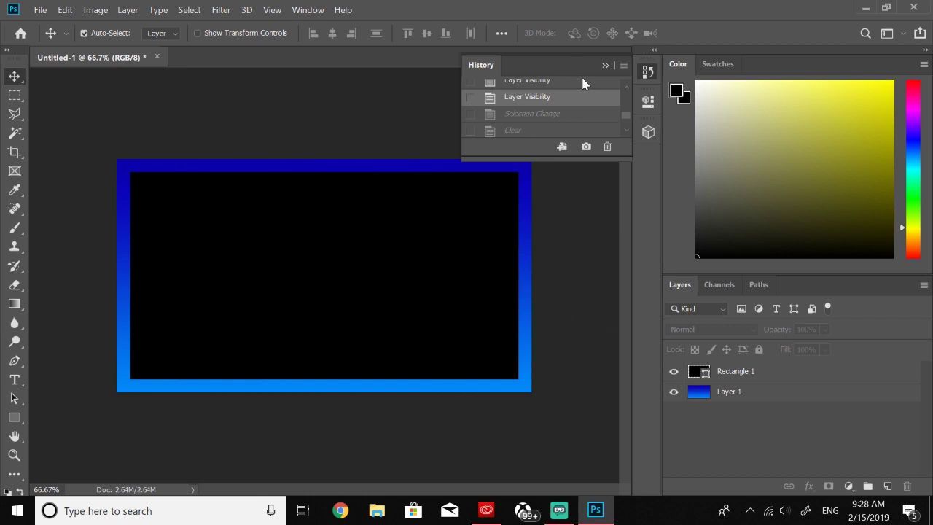
{"action": "left_click", "coordinate": [605, 65]}
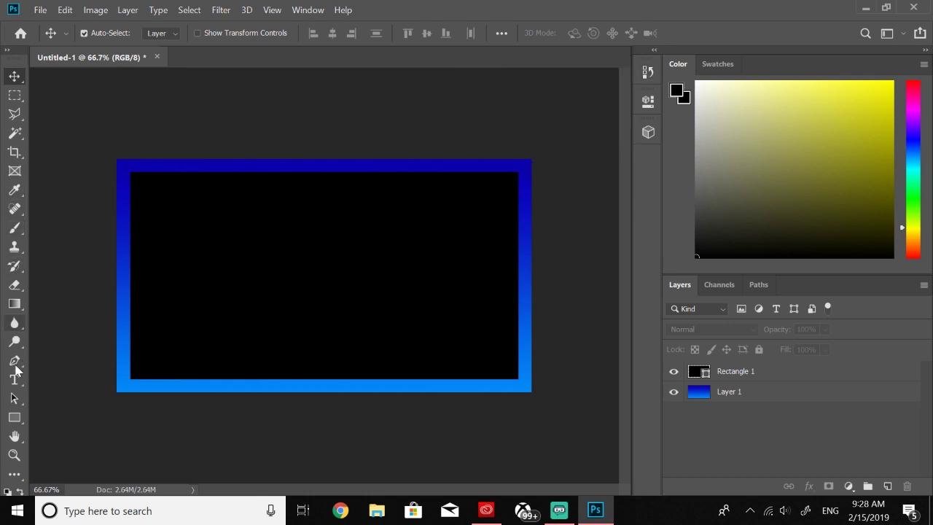
{"action": "left_click", "coordinate": [15, 361]}
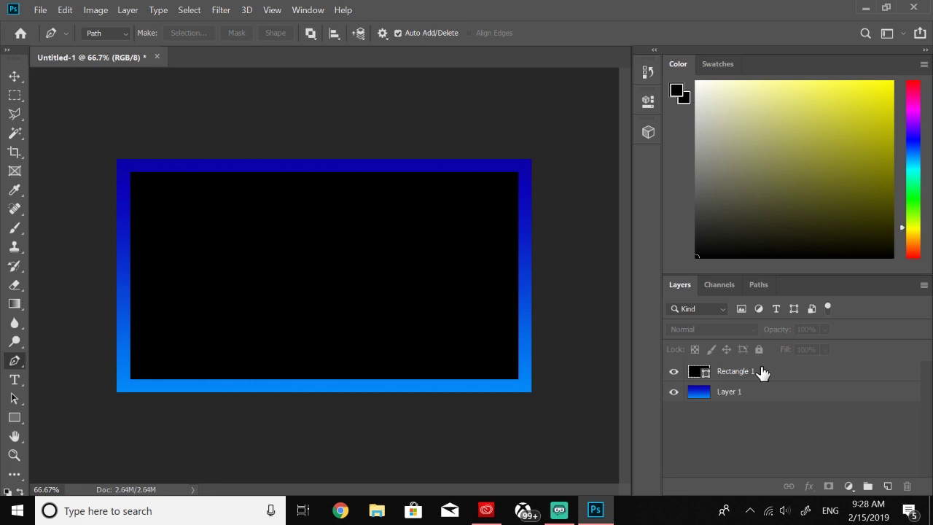
- Select Rectangle 1 and begin a Pen cut at its bottom-left corner, dismissing the live-shape prompt
{"action": "left_click", "coordinate": [762, 373]}
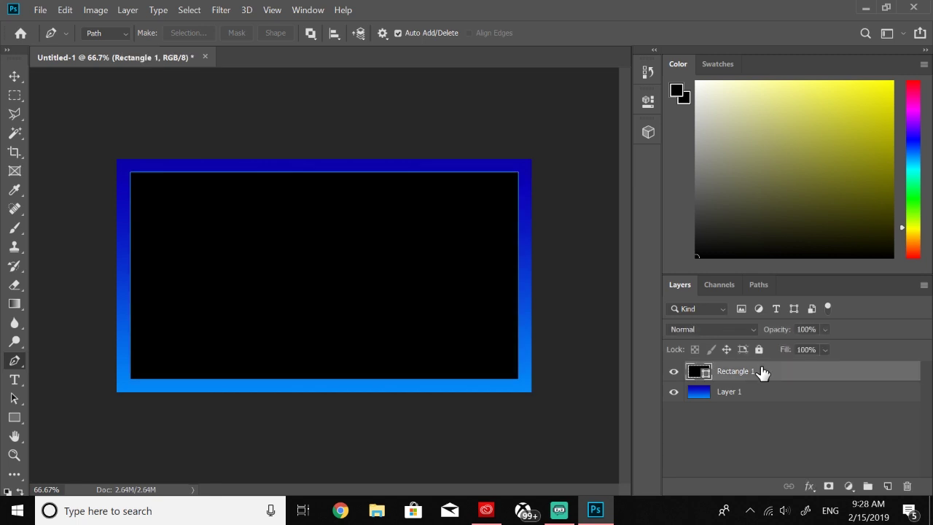
{"action": "left_click", "coordinate": [132, 348]}
{"action": "left_click", "coordinate": [161, 379]}
{"action": "left_click", "coordinate": [125, 382]}
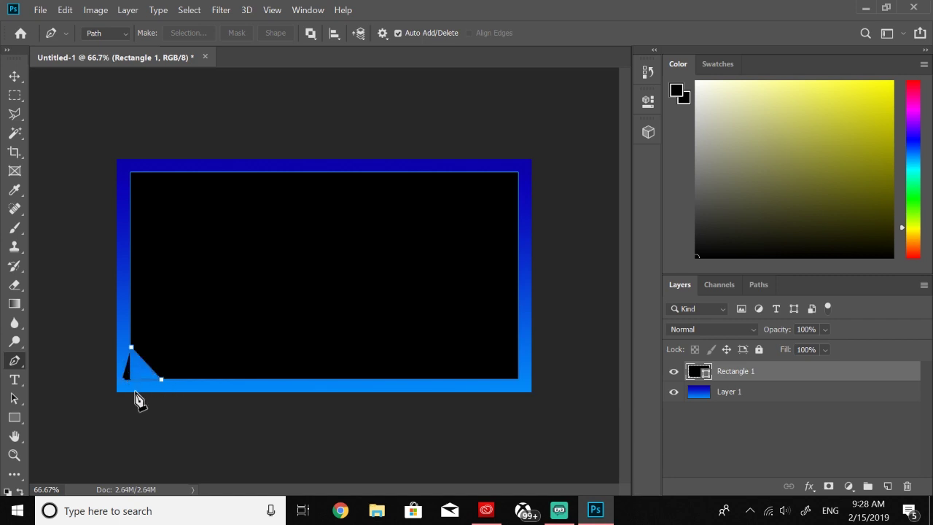
{"action": "left_click", "coordinate": [131, 348]}
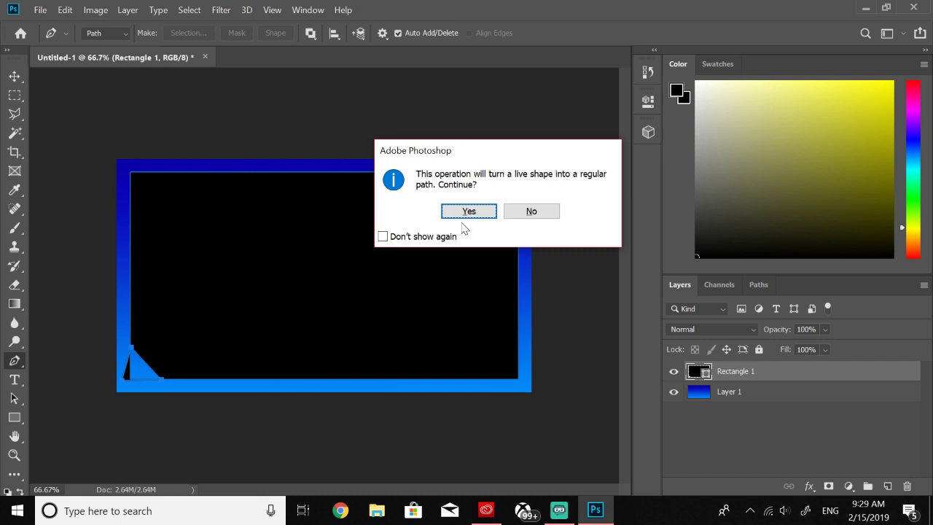
{"action": "left_click", "coordinate": [470, 217]}
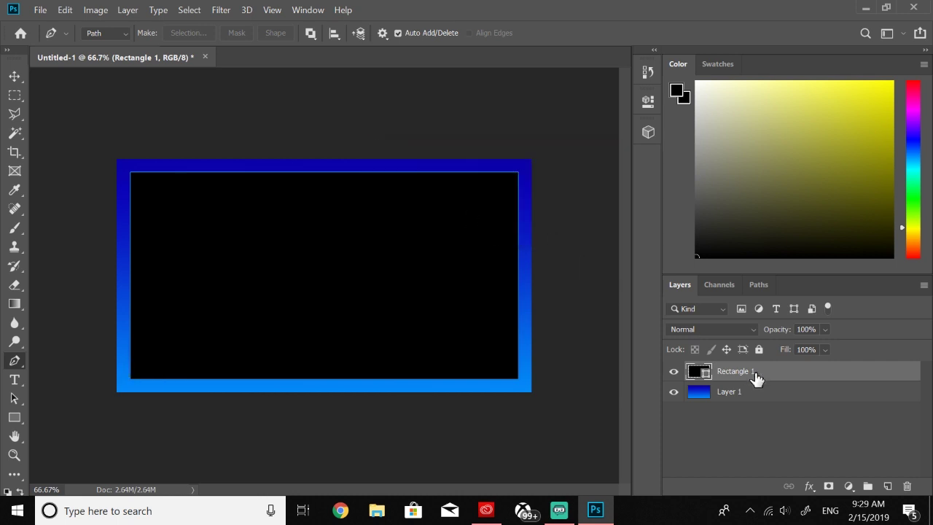
- Draw a closed triangle over the bottom-left corner to subtract it, then pick the gradient layer
{"action": "left_click", "coordinate": [132, 340]}
{"action": "left_click", "coordinate": [168, 379]}
{"action": "left_click", "coordinate": [131, 379]}
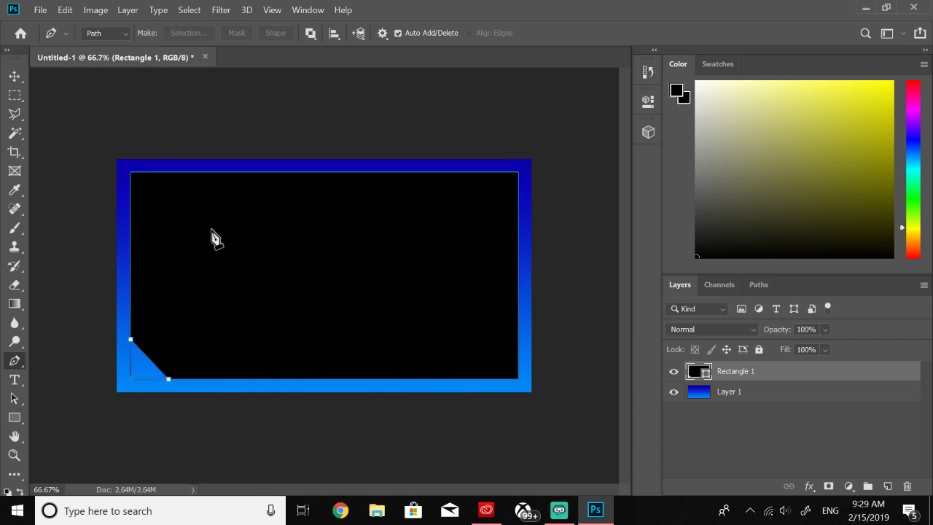
{"action": "left_click", "coordinate": [14, 75]}
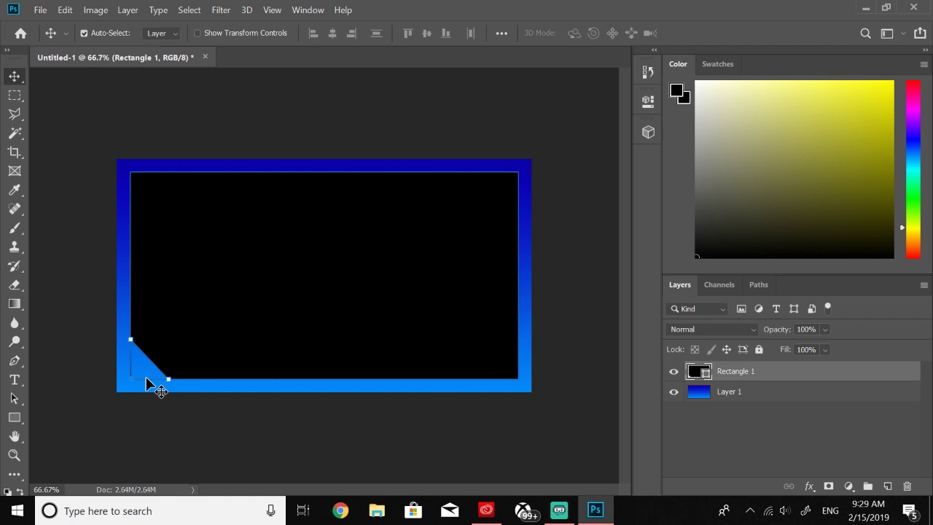
{"action": "mouse_move", "coordinate": [150, 381]}
{"action": "left_mouse_down"}
{"action": "mouse_move", "coordinate": [170, 397]}
{"action": "mouse_move", "coordinate": [144, 375]}
{"action": "left_mouse_up"}
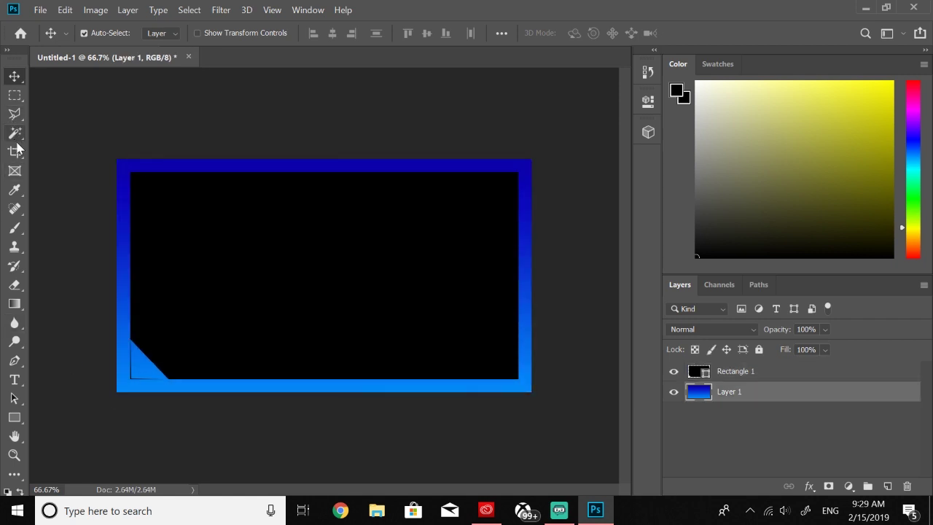
- Undo a stray erase, then rasterize Rectangle 1 by clicking it with the Eraser and confirming
{"action": "left_click", "coordinate": [15, 284]}
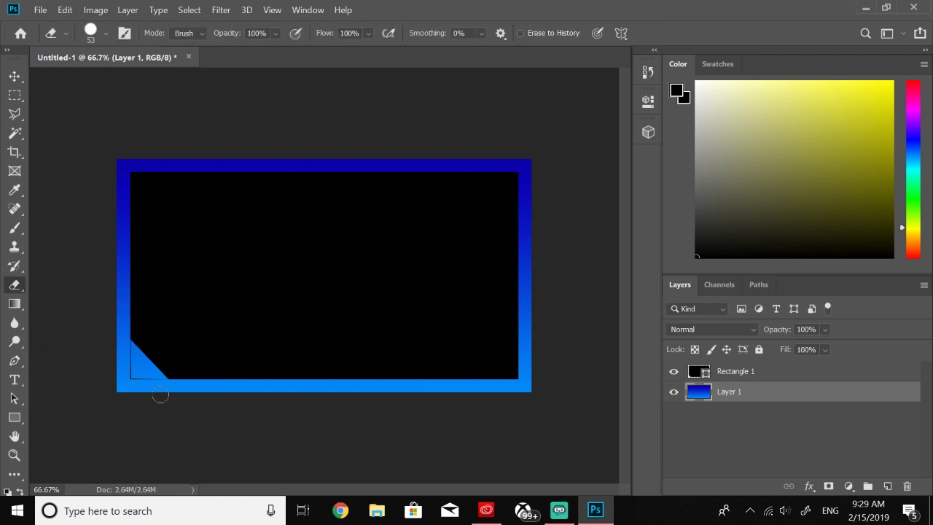
{"action": "mouse_move", "coordinate": [156, 391]}
{"action": "left_mouse_down"}
{"action": "mouse_move", "coordinate": [133, 378]}
{"action": "mouse_move", "coordinate": [142, 381]}
{"action": "left_mouse_up"}
{"action": "key", "text": "ctrl+z"}
{"action": "left_click", "coordinate": [762, 373]}
{"action": "left_click", "coordinate": [141, 382]}
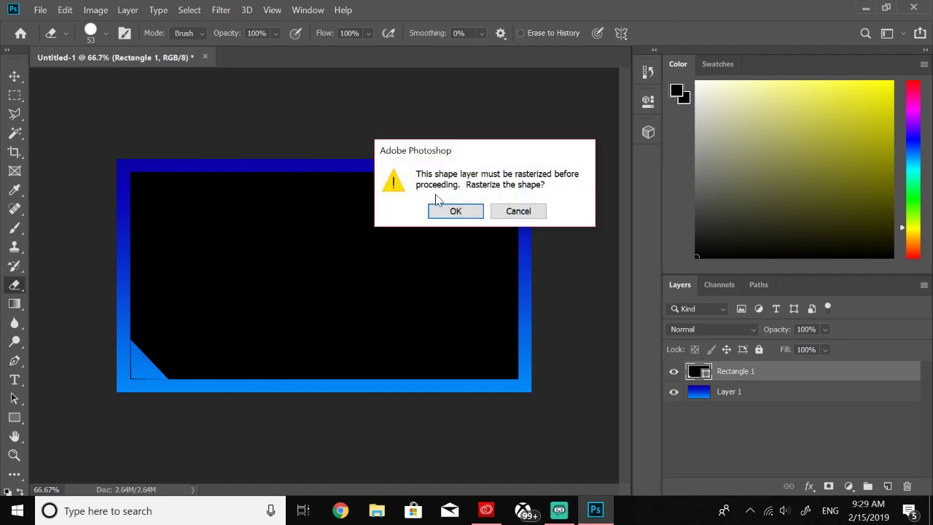
{"action": "left_click", "coordinate": [454, 211]}
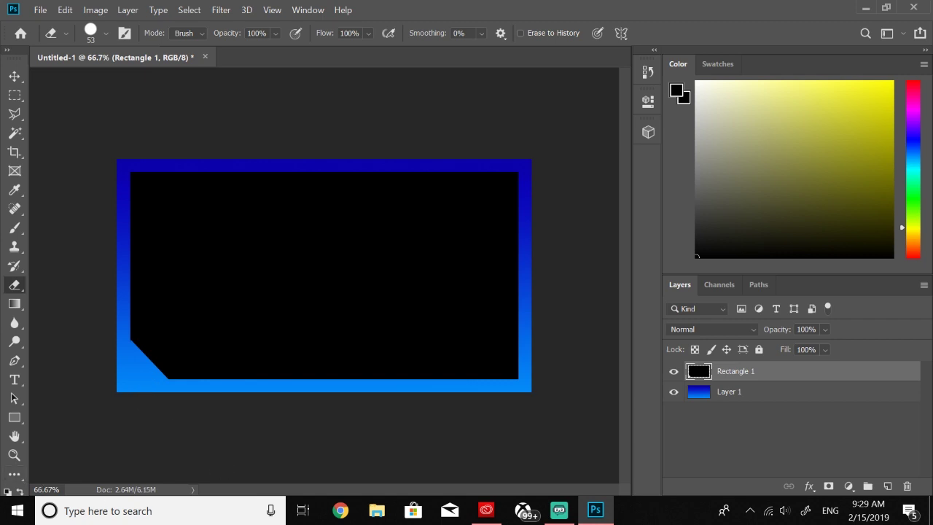
- Zoom the view to 200% and set the eraser brush size to 21 px
{"action": "type", "text": "200"}
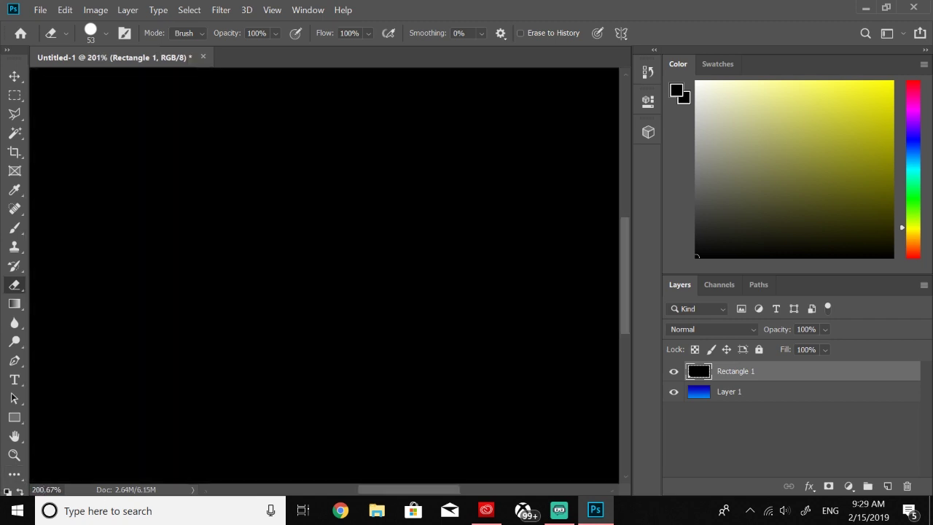
{"action": "key", "text": "Return"}
{"action": "left_click_drag", "start_coordinate": [386, 491], "coordinate": [281, 495]}
{"action": "scroll", "coordinate": [623, 371], "scroll_direction": "down", "scroll_amount": 5}
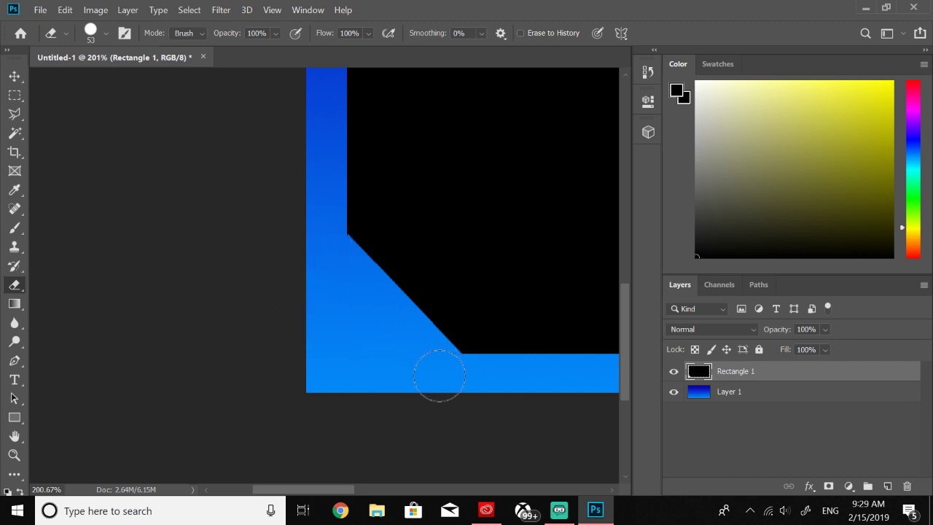
{"action": "left_click", "coordinate": [107, 33]}
{"action": "left_click_drag", "start_coordinate": [106, 88], "coordinate": [92, 86]}
{"action": "left_click", "coordinate": [449, 359]}
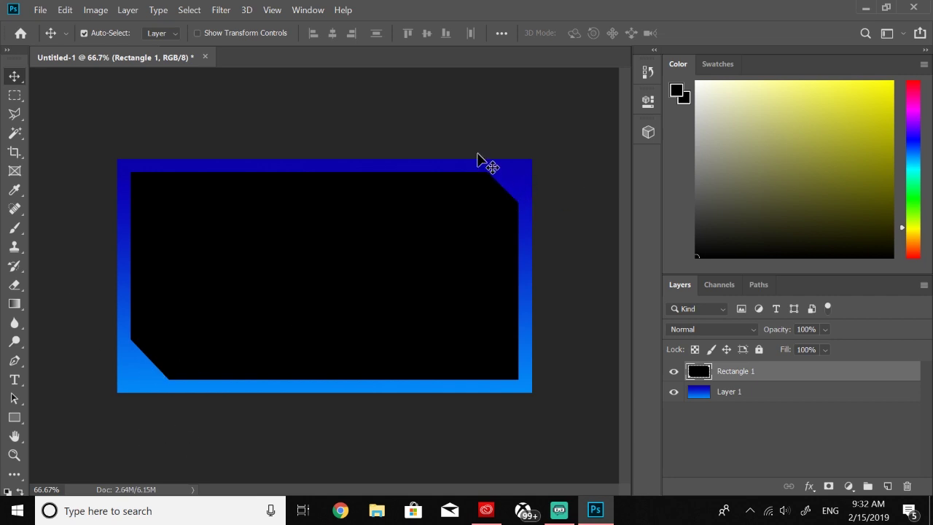
{"action": "left_click", "coordinate": [14, 361]}
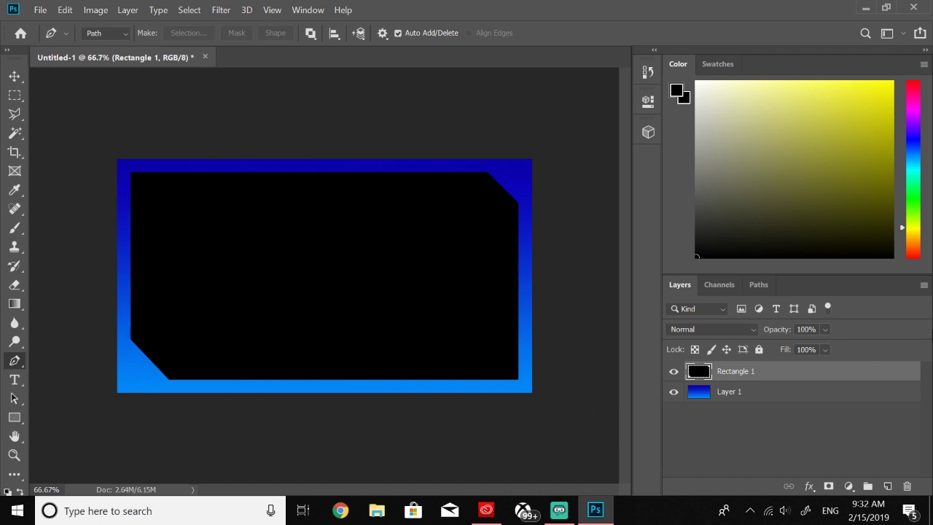
{"action": "left_click", "coordinate": [130, 172]}
{"action": "left_click", "coordinate": [171, 171]}
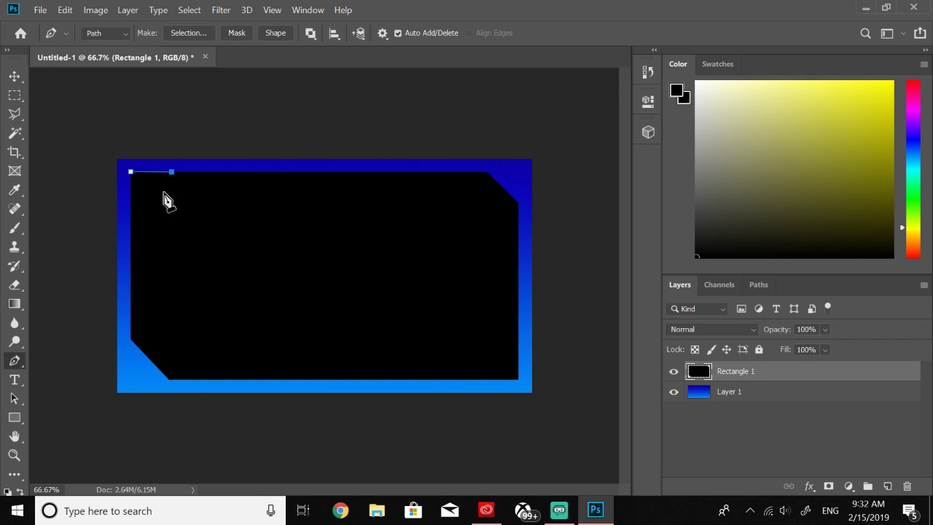
{"action": "left_click", "coordinate": [131, 211]}
{"action": "left_click", "coordinate": [130, 172]}
{"action": "left_click", "coordinate": [184, 33]}
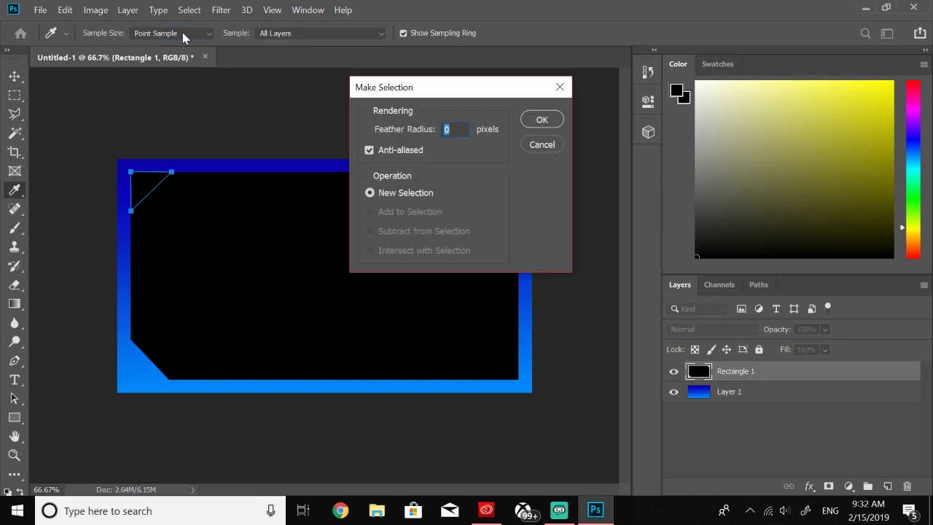
{"action": "left_click", "coordinate": [543, 120]}
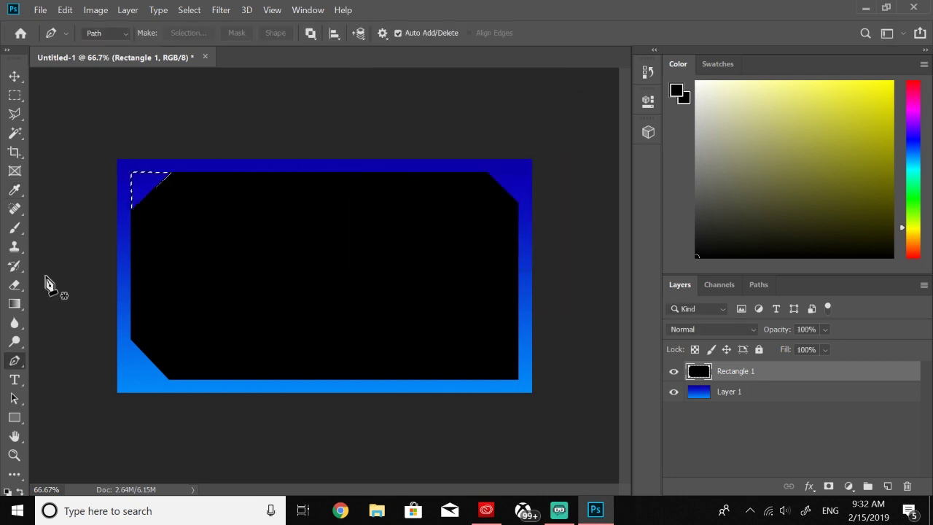
{"action": "key", "text": "Delete"}
{"action": "key", "text": "ctrl+z"}
{"action": "key", "text": "ctrl+z"}
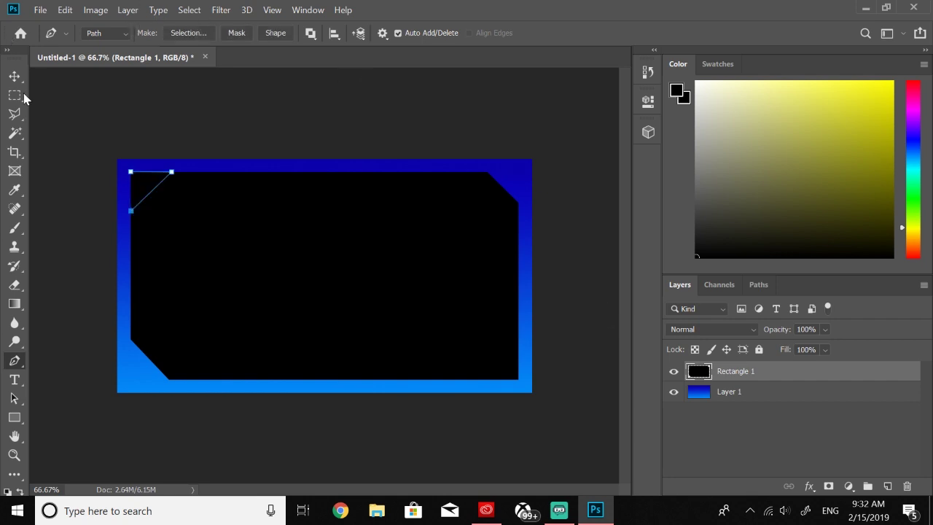
{"action": "left_click", "coordinate": [15, 76]}
{"action": "left_click", "coordinate": [274, 230]}
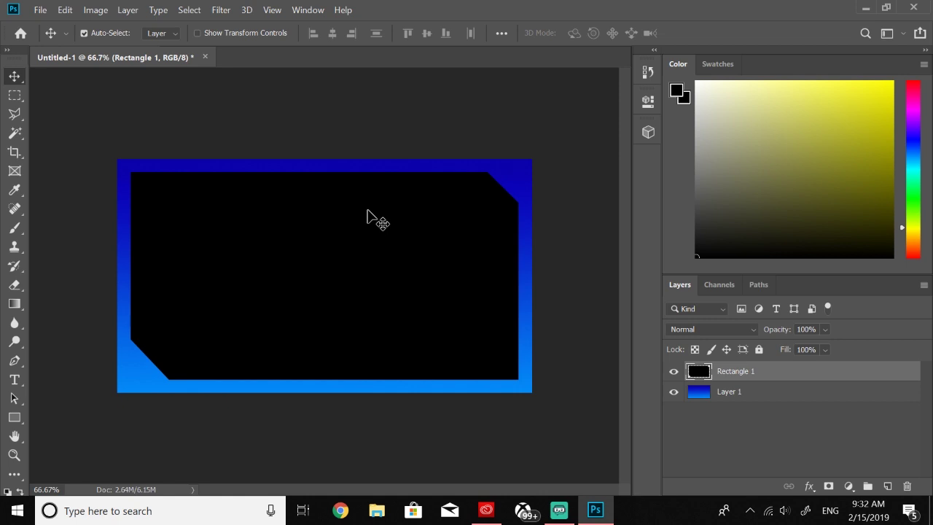
- Toggle Rectangle 1's visibility and switch between it and Layer 1 to inspect the corners
{"action": "left_click", "coordinate": [674, 373]}
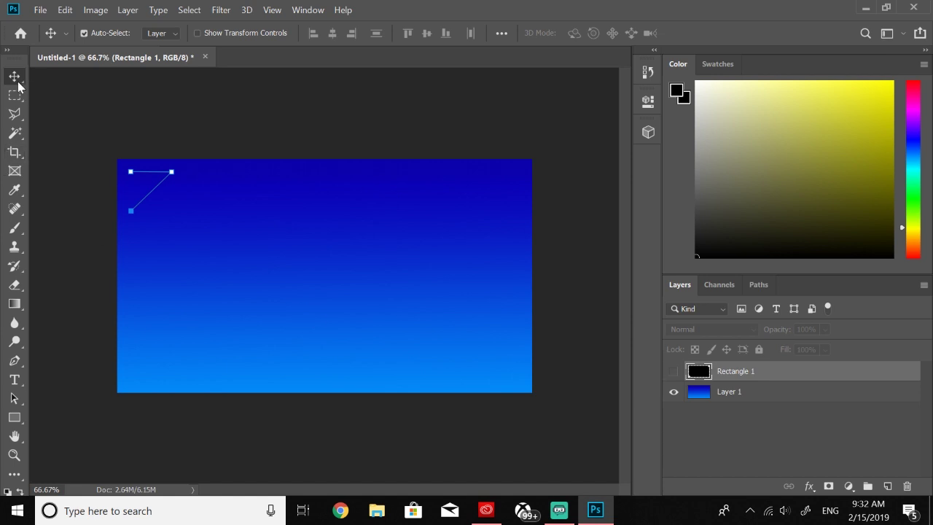
{"action": "left_click", "coordinate": [781, 393]}
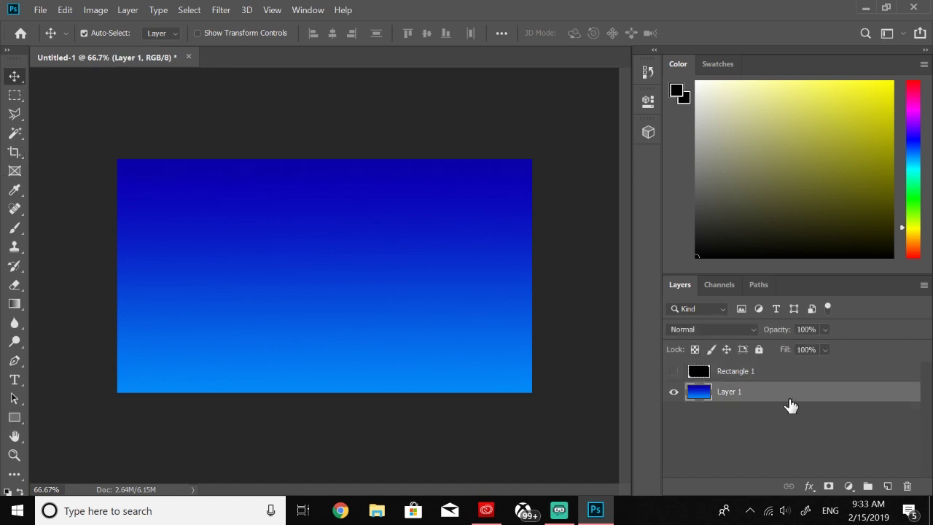
{"action": "left_click", "coordinate": [754, 374]}
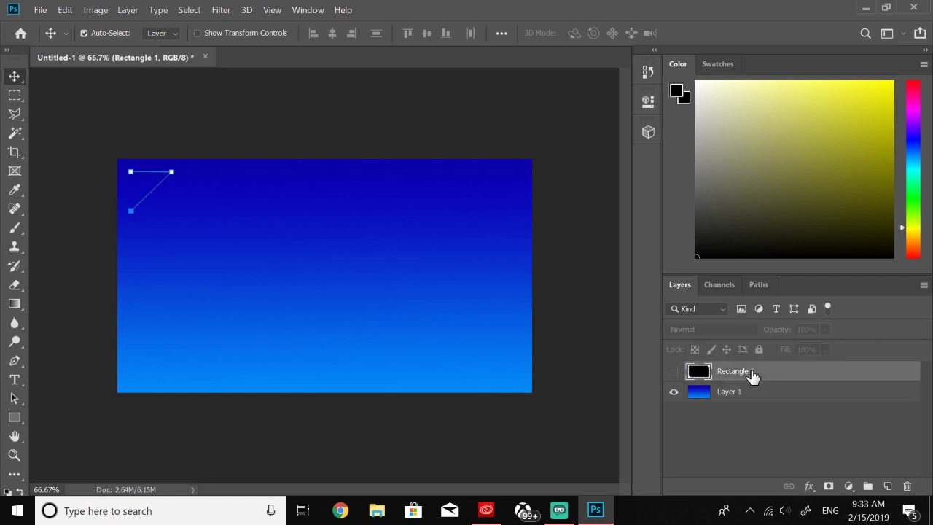
{"action": "left_click", "coordinate": [674, 372]}
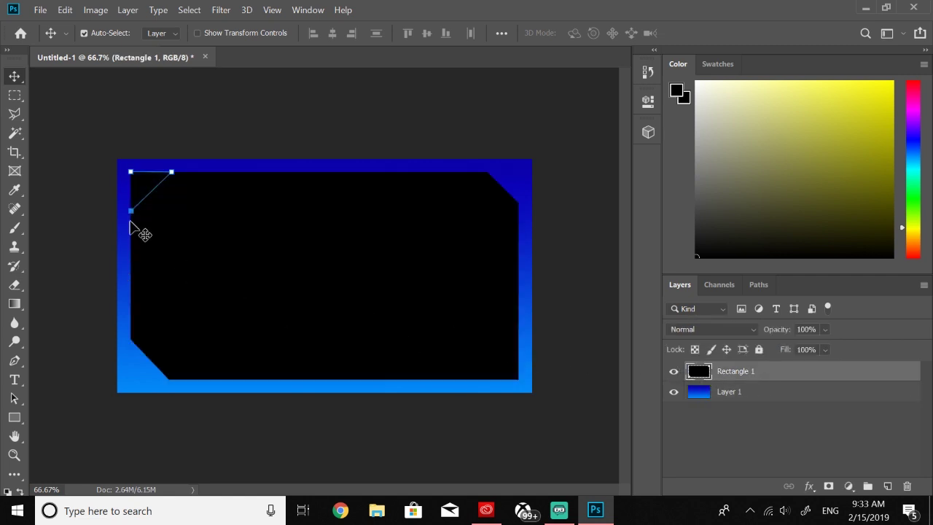
{"action": "left_click", "coordinate": [245, 167]}
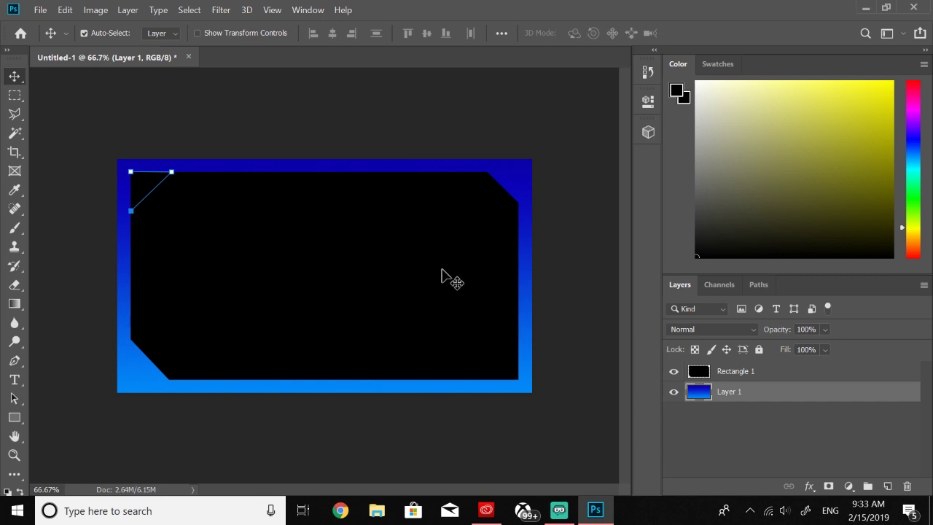
{"action": "left_click", "coordinate": [726, 374]}
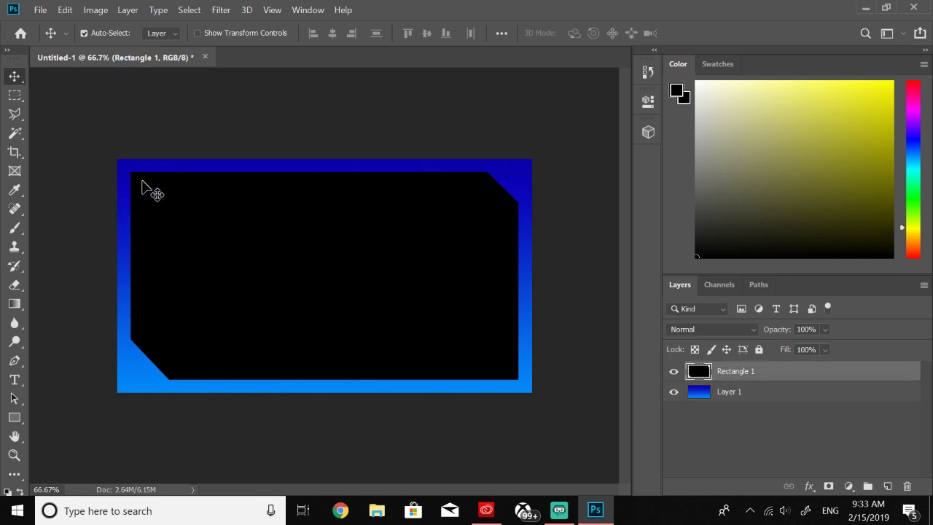
{"action": "mouse_move", "coordinate": [144, 188]}
{"action": "left_mouse_down"}
{"action": "mouse_move", "coordinate": [152, 193]}
{"action": "mouse_move", "coordinate": [144, 188]}
{"action": "left_mouse_up"}
{"action": "left_click", "coordinate": [523, 108]}
- Step the document history back to the Deselect state
{"action": "left_click", "coordinate": [648, 72]}
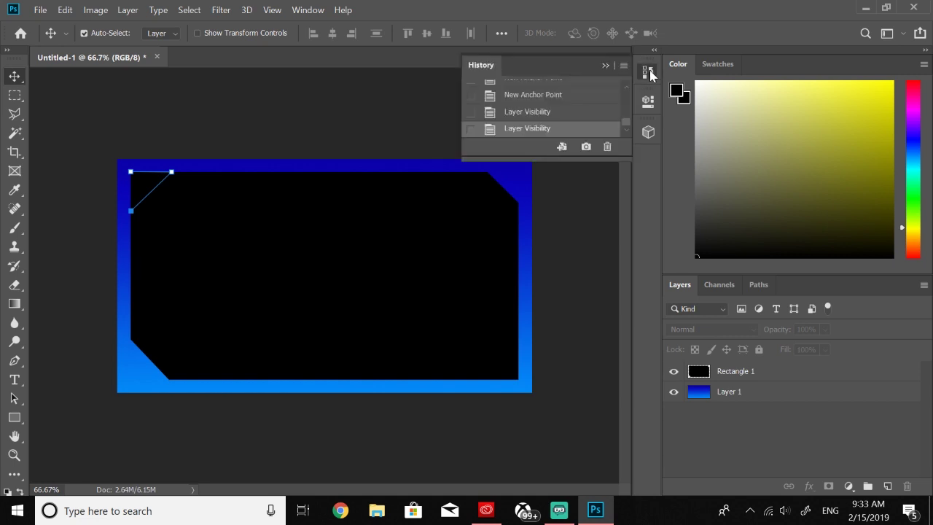
{"action": "left_click", "coordinate": [568, 111]}
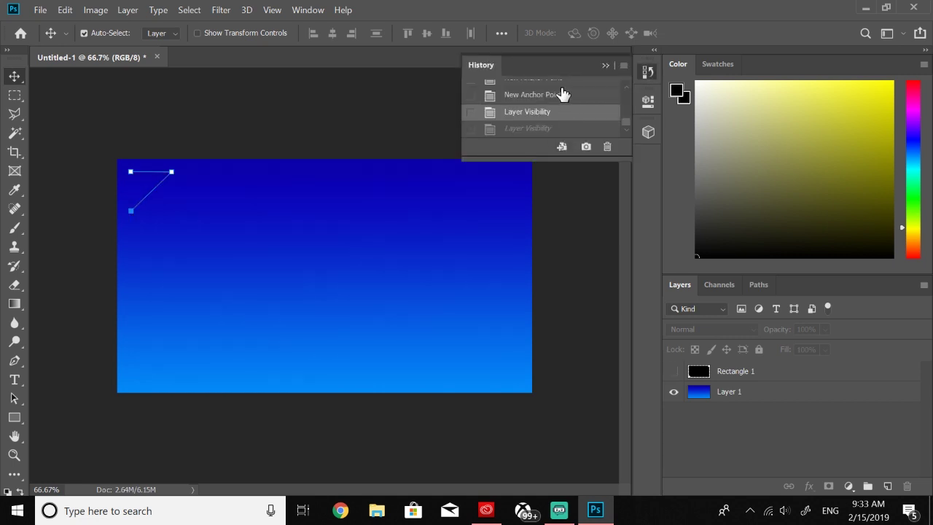
{"action": "left_click", "coordinate": [563, 94]}
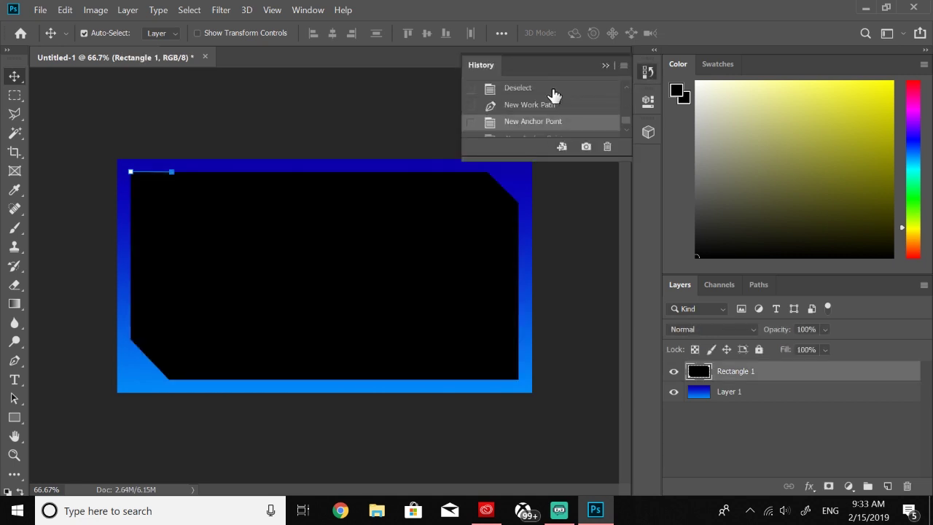
{"action": "left_click", "coordinate": [555, 94]}
- On Layer 1, delete the area inside Rectangle 1's outline, deselect, and hide Rectangle 1
{"action": "left_click", "coordinate": [755, 434]}
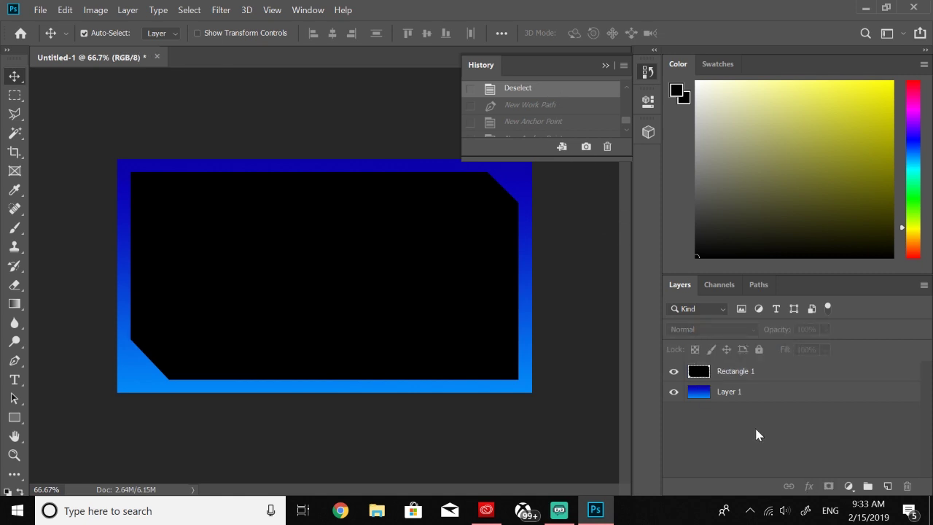
{"action": "left_click", "coordinate": [605, 65]}
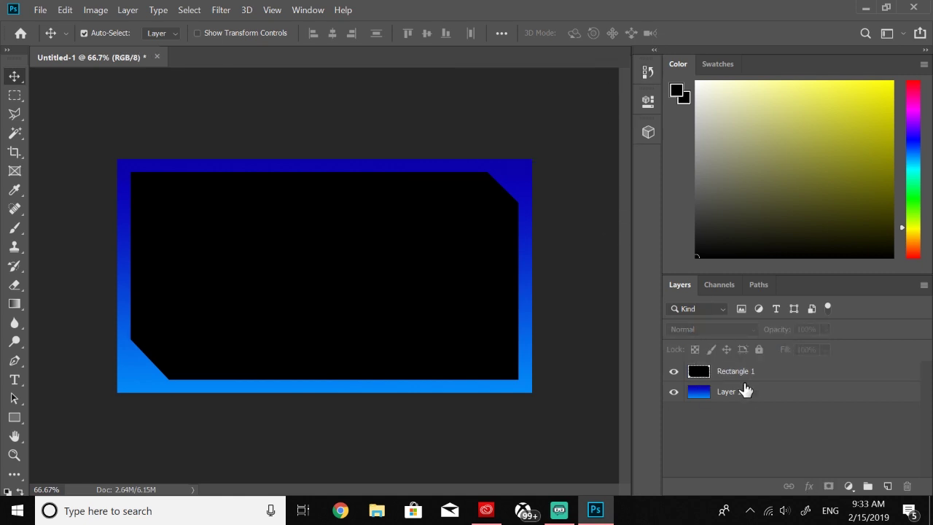
{"action": "left_click", "coordinate": [741, 393]}
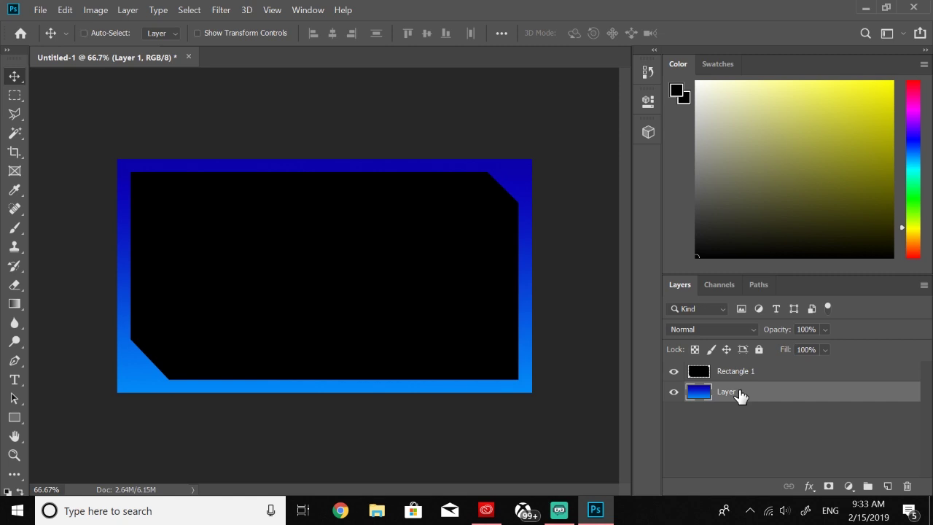
{"action": "mouse_move", "coordinate": [700, 392]}
{"action": "left_mouse_down"}
{"action": "mouse_move", "coordinate": [708, 390]}
{"action": "mouse_move", "coordinate": [703, 375]}
{"action": "left_mouse_up"}
{"action": "left_click", "coordinate": [703, 376], "text": "ctrl"}
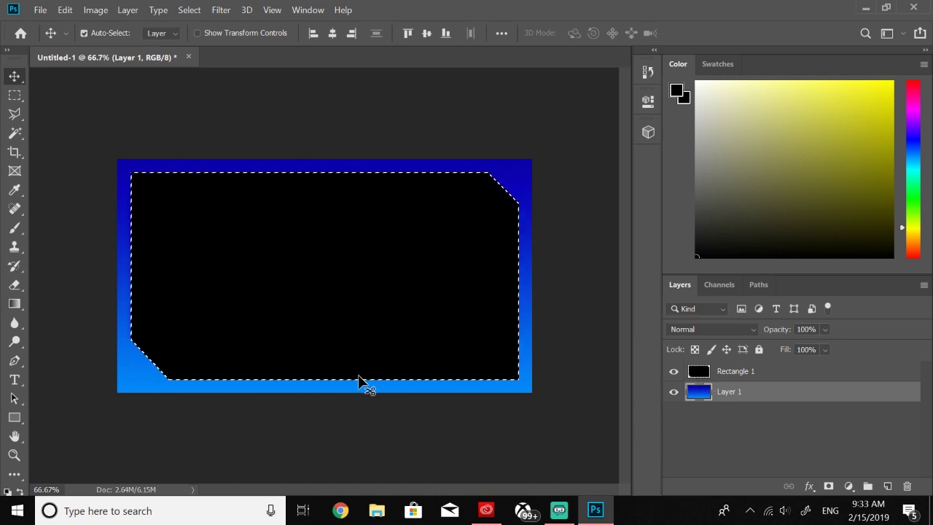
{"action": "key", "text": "Delete"}
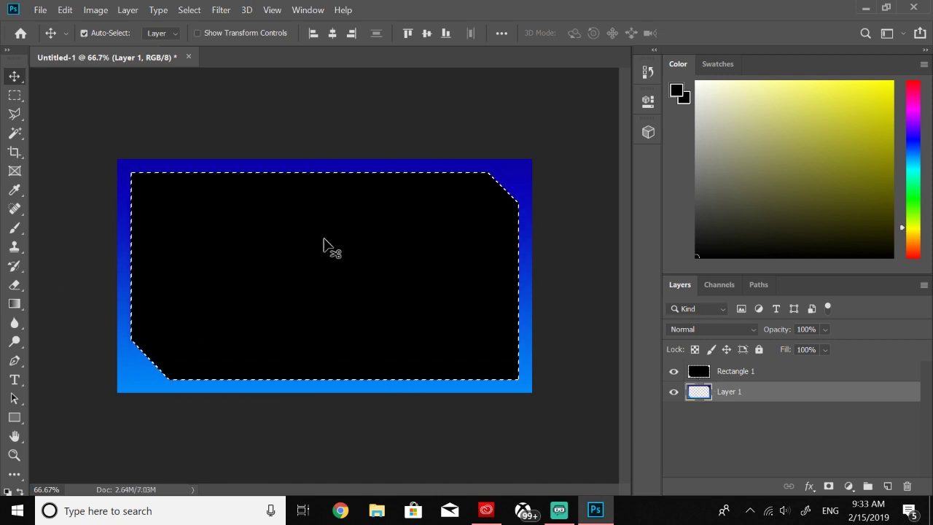
{"action": "key", "text": "ctrl+d"}
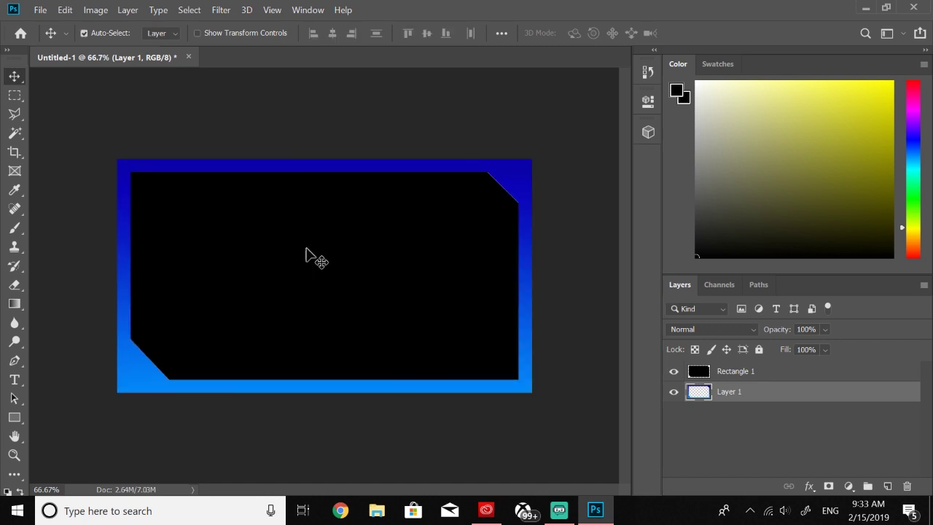
{"action": "left_click", "coordinate": [673, 373]}
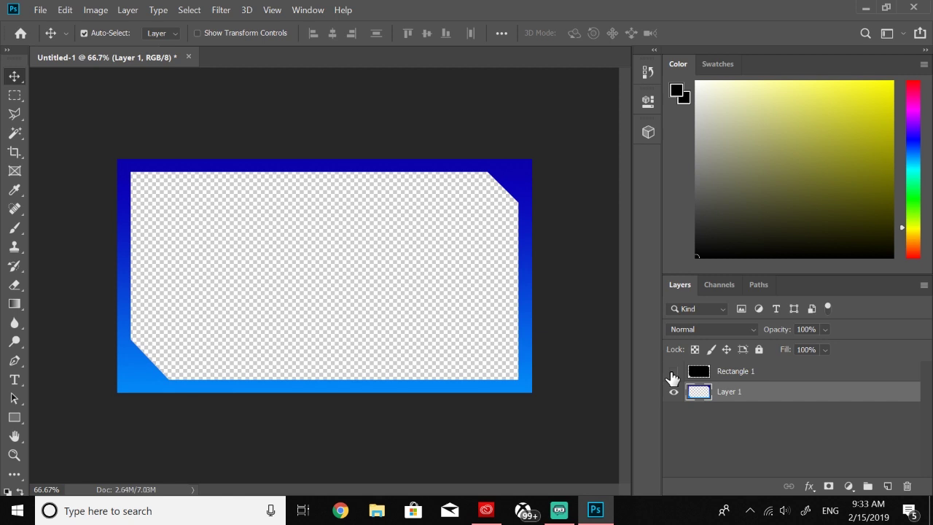